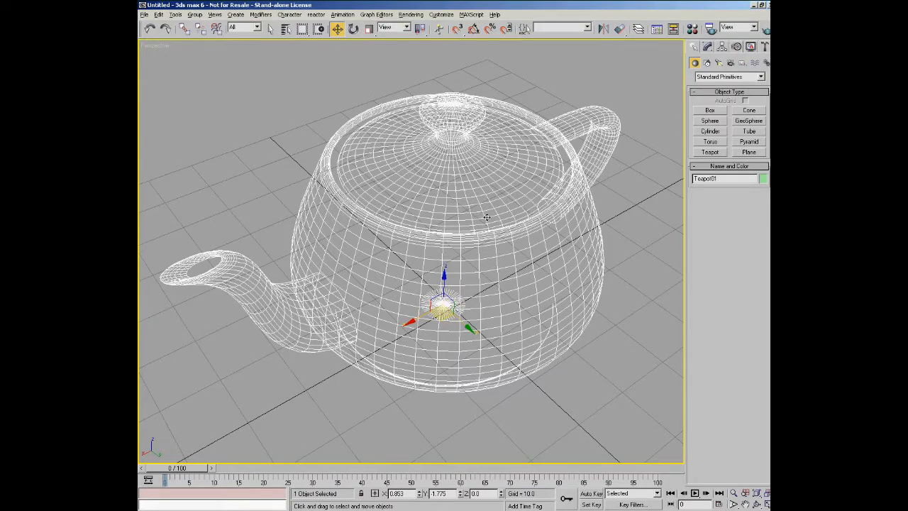
# Enlarge the teapot's move gizmo so its axis arrows reach well across the teapot's body
pyautogui.keyDown('alt'); pyautogui.moveTo(486, 217); pyautogui.dragTo(482, 161, button='middle'); pyautogui.keyUp('alt')
pyautogui.scroll(-2, 447, 232)
pyautogui.scroll(2, 447, 232)
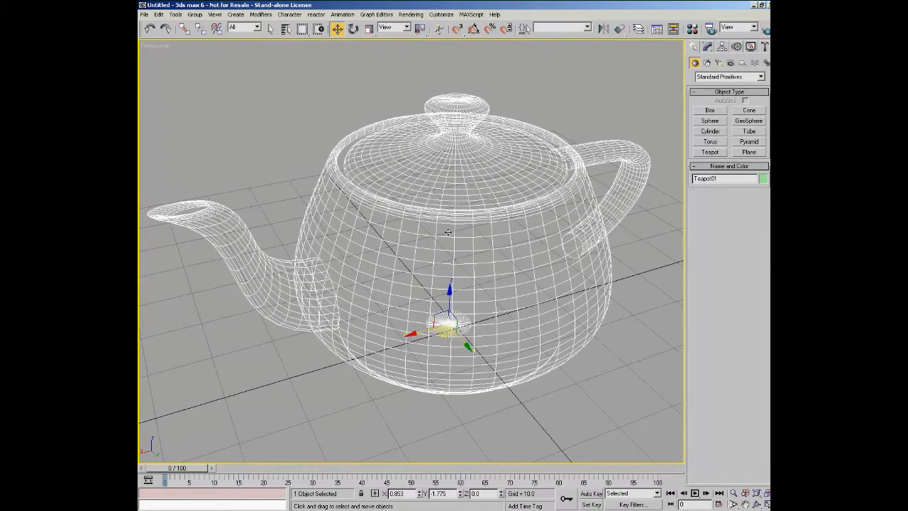
pyautogui.keyDown('alt'); pyautogui.moveTo(448, 232); pyautogui.dragTo(461, 240, button='middle'); pyautogui.keyUp('alt')
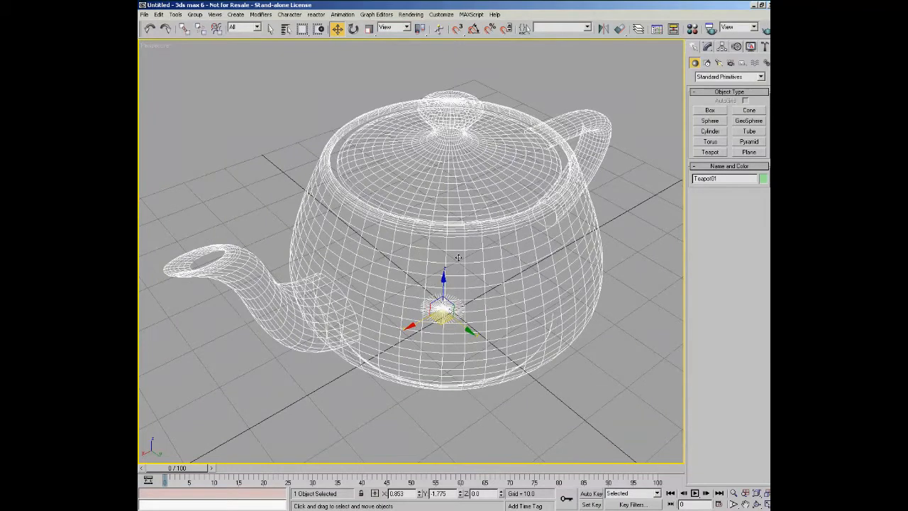
pyautogui.press('=')
pyautogui.press('=')
pyautogui.press('=')
pyautogui.press('=')
pyautogui.press('=')
pyautogui.press('=')
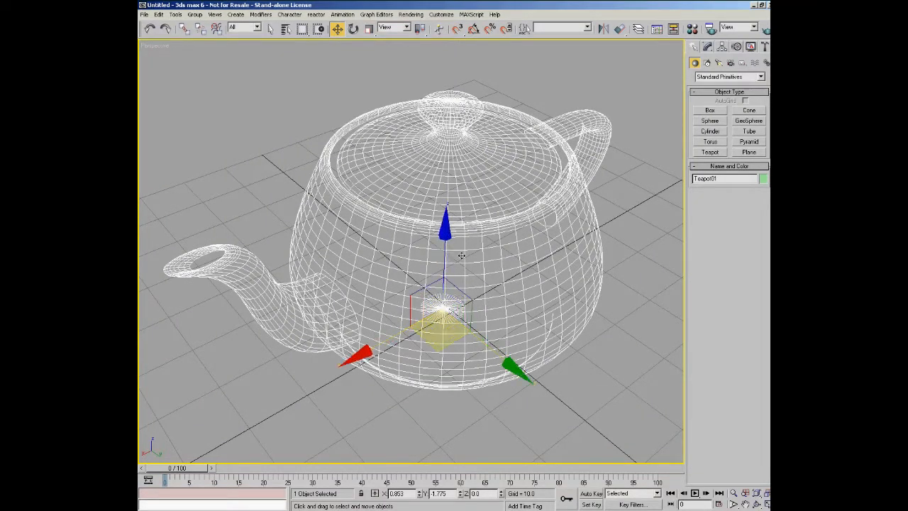
# Shrink the move gizmo partway and enlarge it again to the large size
pyautogui.press('-')
pyautogui.press('-')
pyautogui.press('-')
pyautogui.press('-')
pyautogui.press('-')
pyautogui.press('-')
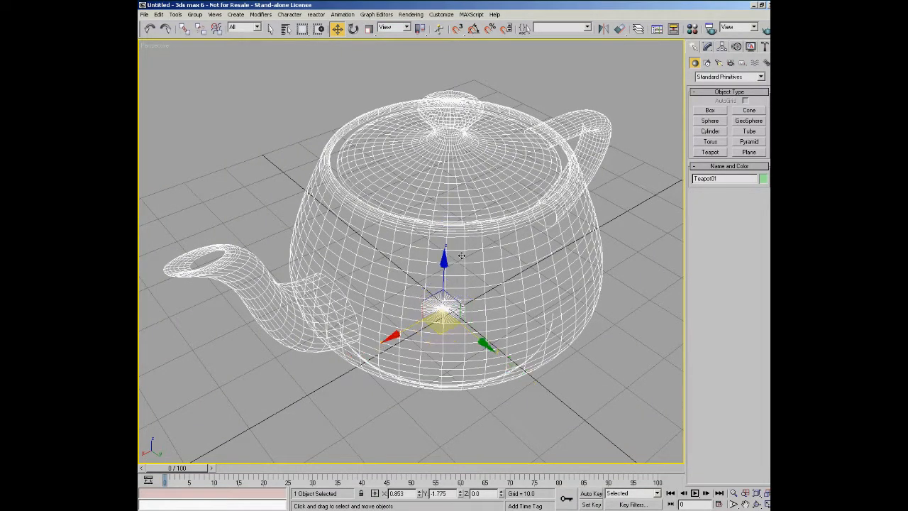
pyautogui.press('=')
pyautogui.press('=')
pyautogui.press('=')
pyautogui.press('=')
pyautogui.press('=')
pyautogui.press('=')
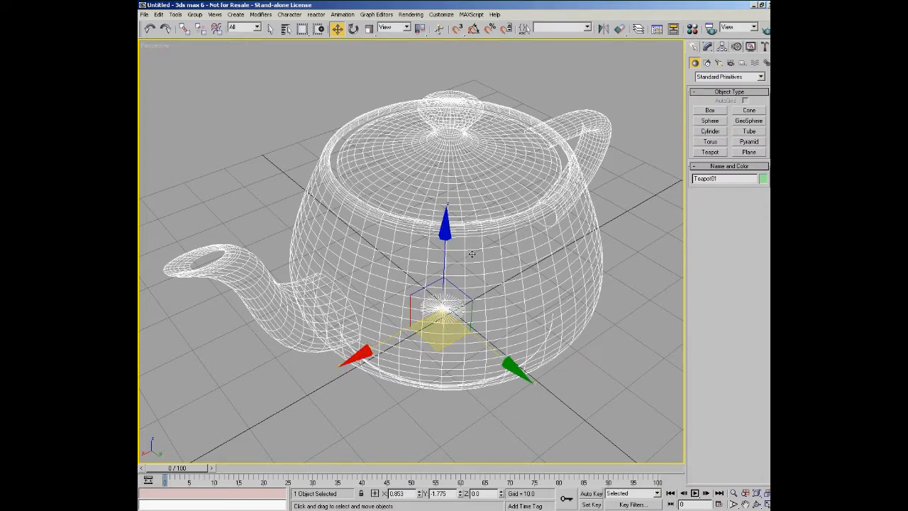
# Move the teapot along each single axis to about X 15.2, Y 18.7 and Z 21.3
pyautogui.moveTo(472, 250)
pyautogui.keyDown('alt'); pyautogui.mouseDown(button='middle')
pyautogui.moveTo(471, 222)
pyautogui.moveTo(464, 257)
pyautogui.moveTo(474, 266)
pyautogui.mouseUp(button='middle'); pyautogui.keyUp('alt')
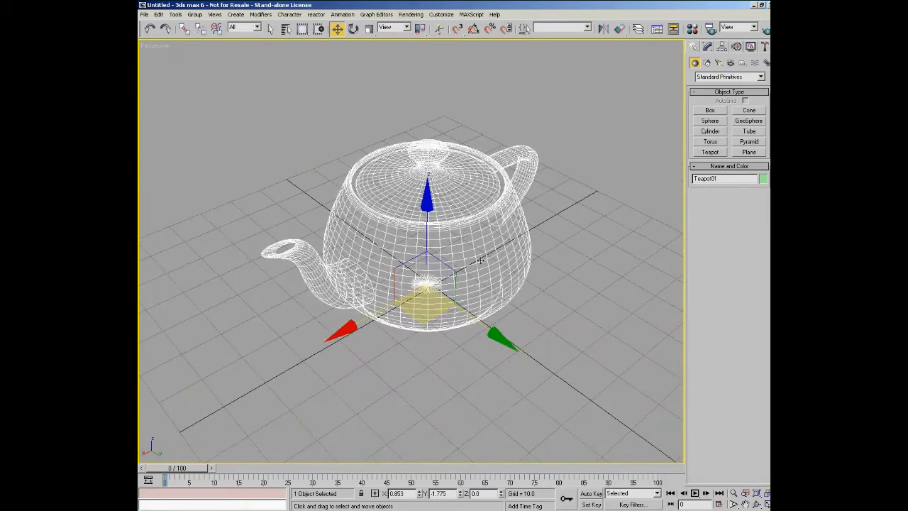
pyautogui.scroll(-10, 482, 262)
pyautogui.scroll(10, 482, 264)
pyautogui.scroll(-6, 482, 264)
pyautogui.scroll(1, 482, 263)
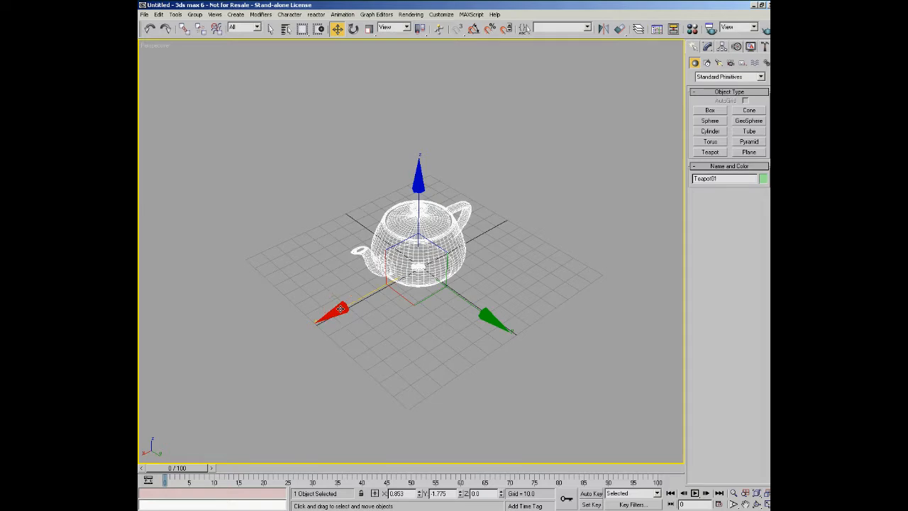
pyautogui.moveTo(342, 308)
pyautogui.mouseDown()
pyautogui.moveTo(163, 401)
pyautogui.moveTo(458, 248)
pyautogui.moveTo(344, 321)
pyautogui.mouseUp()
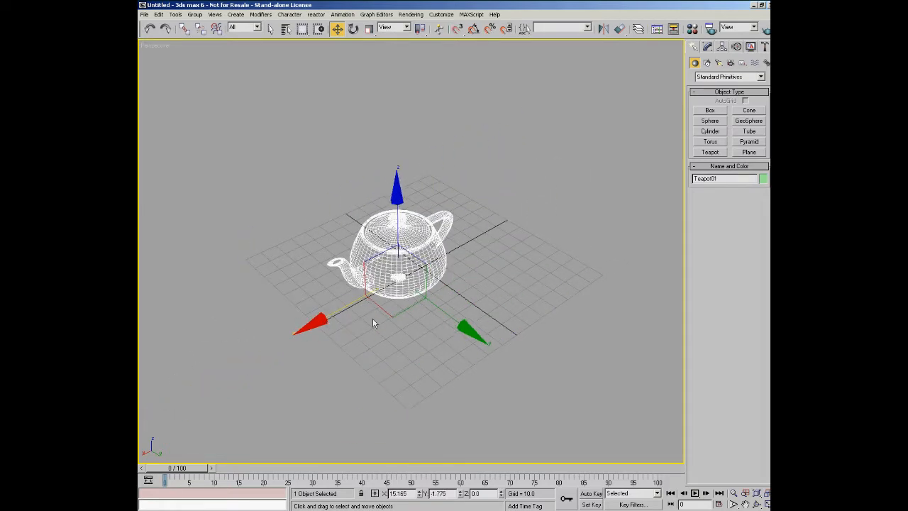
pyautogui.moveTo(466, 331); pyautogui.dragTo(493, 339)
pyautogui.moveTo(425, 214); pyautogui.dragTo(440, 173)
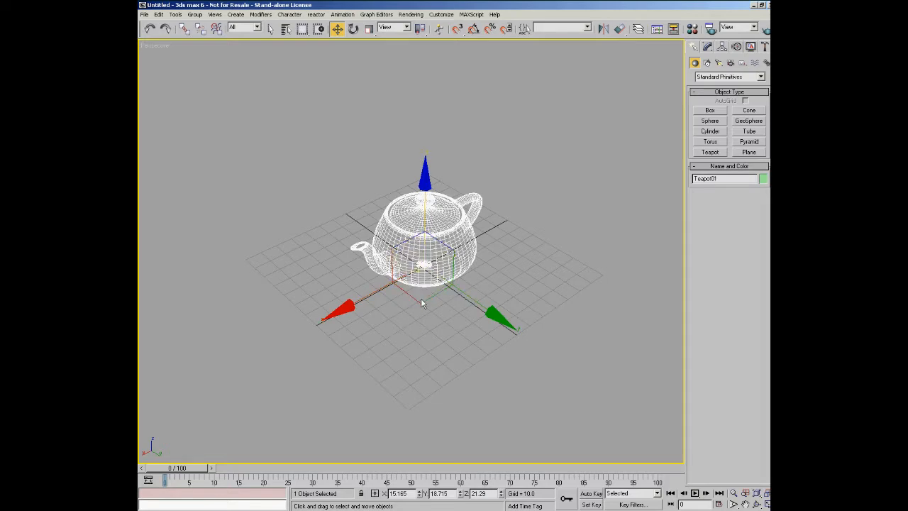
# Move the teapot with the gizmo's plane handles to about X 31.6, Y 32.9 and Z 36.2
pyautogui.moveTo(422, 300)
pyautogui.mouseDown()
pyautogui.moveTo(440, 213)
pyautogui.moveTo(487, 179)
pyautogui.moveTo(309, 156)
pyautogui.moveTo(245, 419)
pyautogui.moveTo(489, 224)
pyautogui.moveTo(482, 302)
pyautogui.moveTo(621, 291)
pyautogui.moveTo(311, 343)
pyautogui.moveTo(539, 320)
pyautogui.moveTo(367, 279)
pyautogui.moveTo(483, 400)
pyautogui.moveTo(378, 190)
pyautogui.moveTo(468, 305)
pyautogui.moveTo(408, 282)
pyautogui.moveTo(410, 303)
pyautogui.mouseUp()
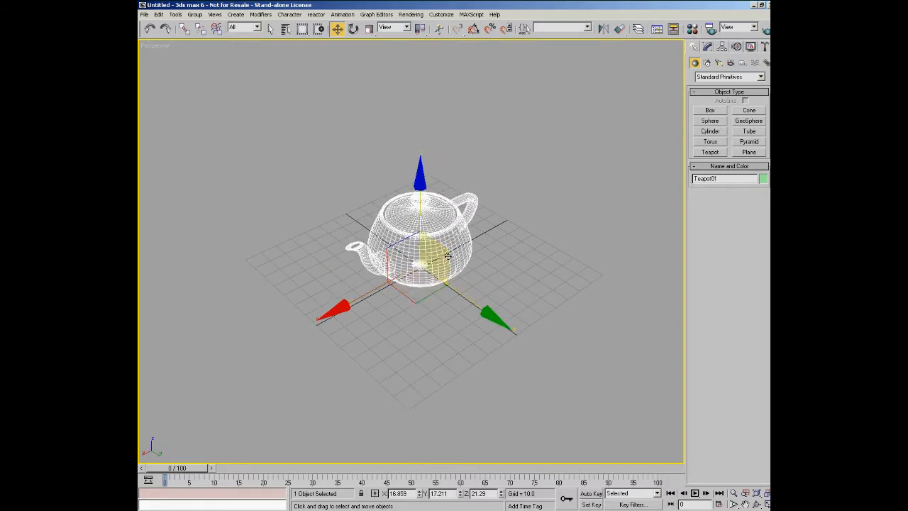
pyautogui.moveTo(448, 255); pyautogui.dragTo(382, 258)
pyautogui.moveTo(382, 259)
pyautogui.keyDown('alt'); pyautogui.mouseDown(button='middle')
pyautogui.moveTo(412, 258)
pyautogui.moveTo(364, 265)
pyautogui.moveTo(398, 261)
pyautogui.moveTo(361, 258)
pyautogui.moveTo(371, 253)
pyautogui.mouseUp(button='middle'); pyautogui.keyUp('alt')
# In the Left view, move the teapot within the view plane to about Y 30.2, Z 36.1, and return to the Perspective view
pyautogui.press('l')
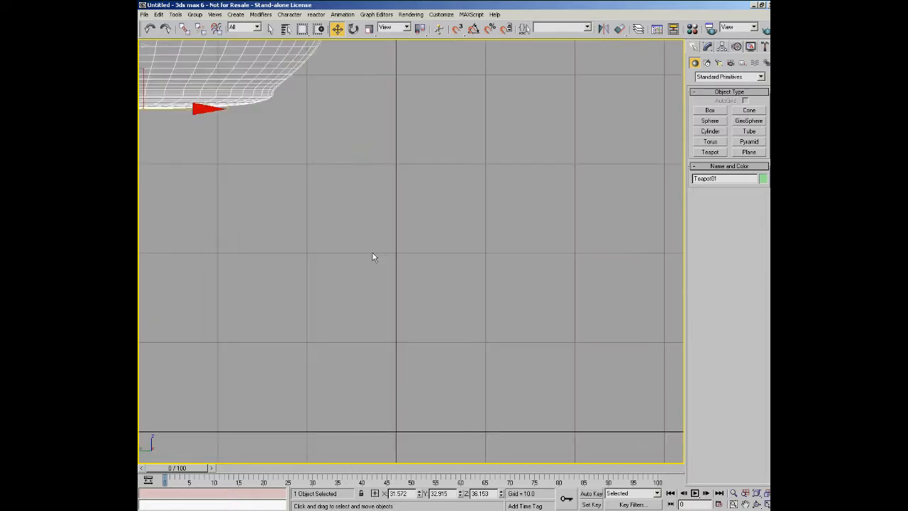
pyautogui.moveTo(330, 177); pyautogui.dragTo(537, 379, button='middle')
pyautogui.moveTo(329, 246); pyautogui.dragTo(429, 359, button='middle')
pyautogui.scroll(-4, 422, 348)
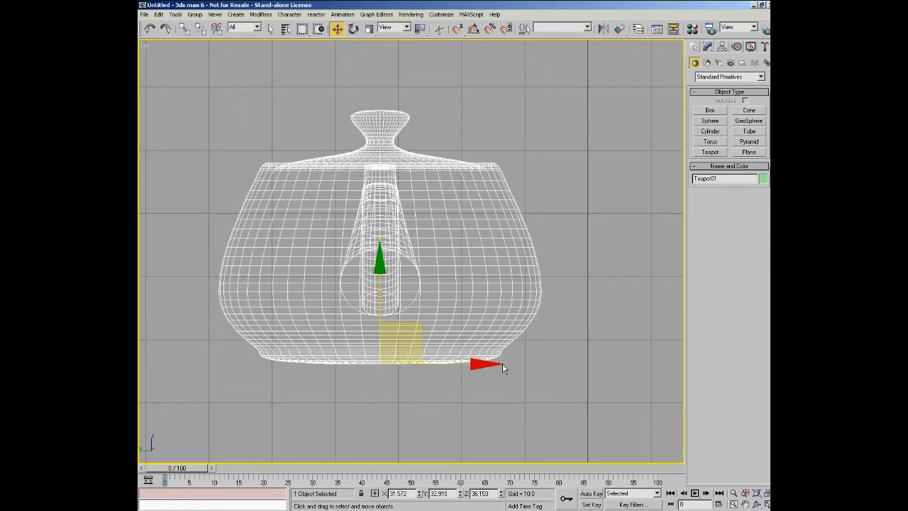
pyautogui.moveTo(419, 327)
pyautogui.mouseDown()
pyautogui.moveTo(413, 403)
pyautogui.moveTo(382, 189)
pyautogui.moveTo(550, 264)
pyautogui.moveTo(436, 385)
pyautogui.moveTo(428, 214)
pyautogui.moveTo(428, 328)
pyautogui.moveTo(437, 327)
pyautogui.mouseUp()
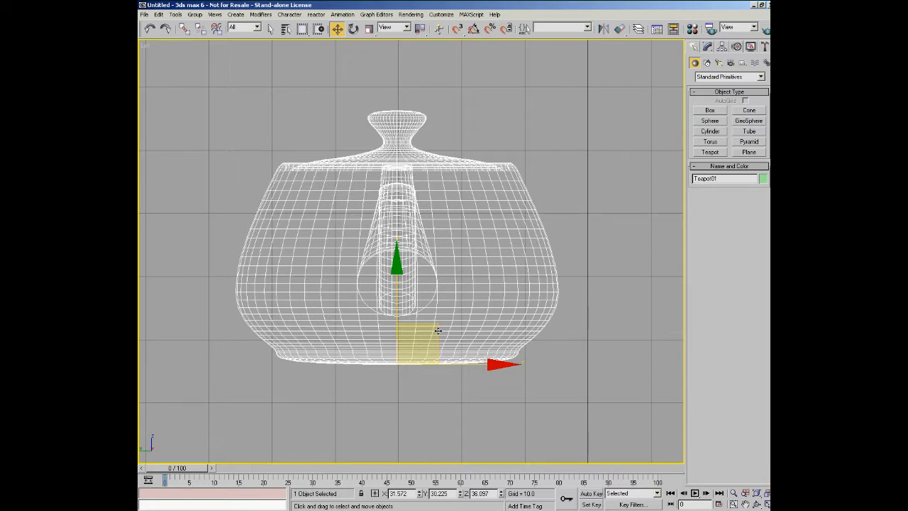
pyautogui.press('p')
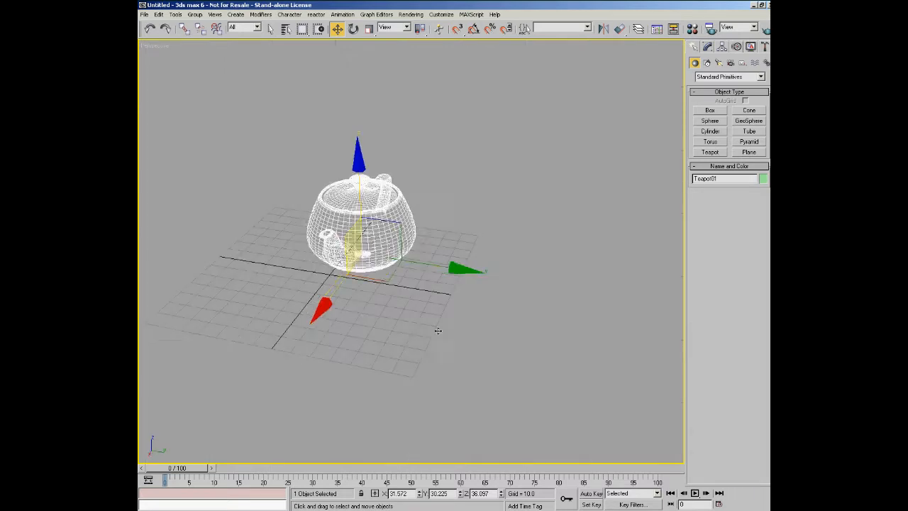
pyautogui.moveTo(423, 307); pyautogui.dragTo(472, 320, button='middle')
pyautogui.scroll(5, 471, 320)
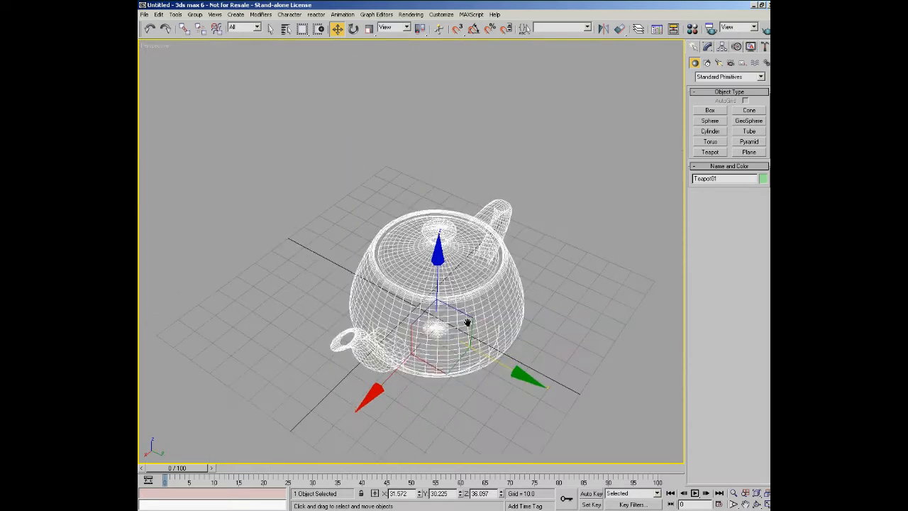
pyautogui.moveTo(450, 275); pyautogui.dragTo(461, 277, button='middle')
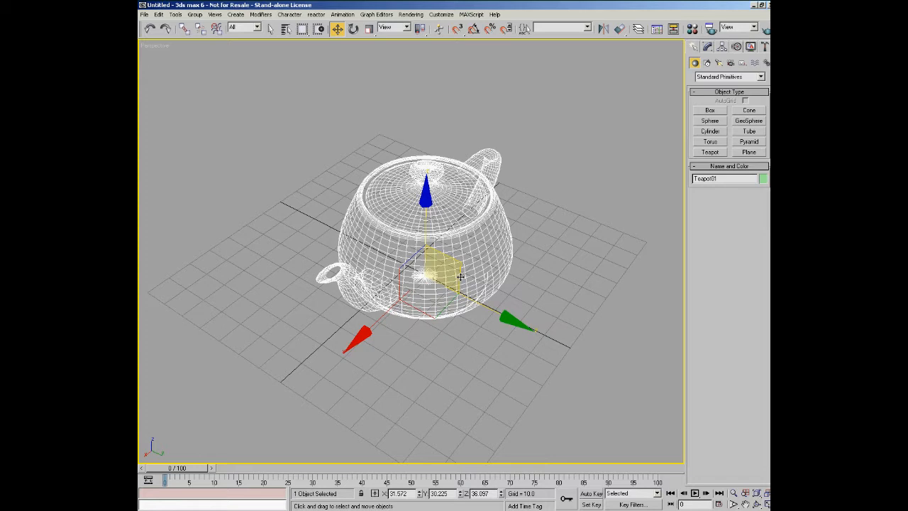
# Activate the Rotate tool and reduce the teapot's segments to 3
pyautogui.press('e')
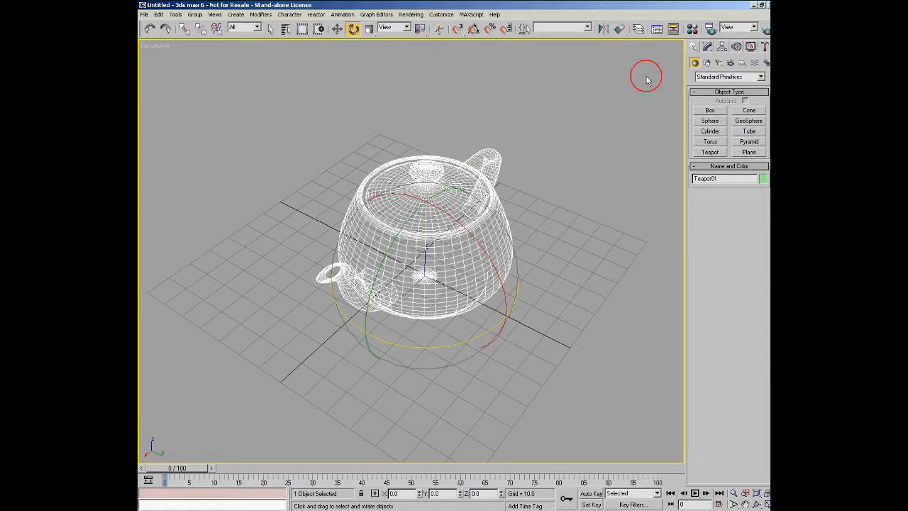
pyautogui.click(707, 46)
pyautogui.moveTo(754, 206); pyautogui.dragTo(757, 206)
# Rotate the teapot around the Z axis only, to about 0.83 degrees
pyautogui.keyDown('alt'); pyautogui.moveTo(525, 266); pyautogui.dragTo(474, 275, button='middle'); pyautogui.keyUp('alt')
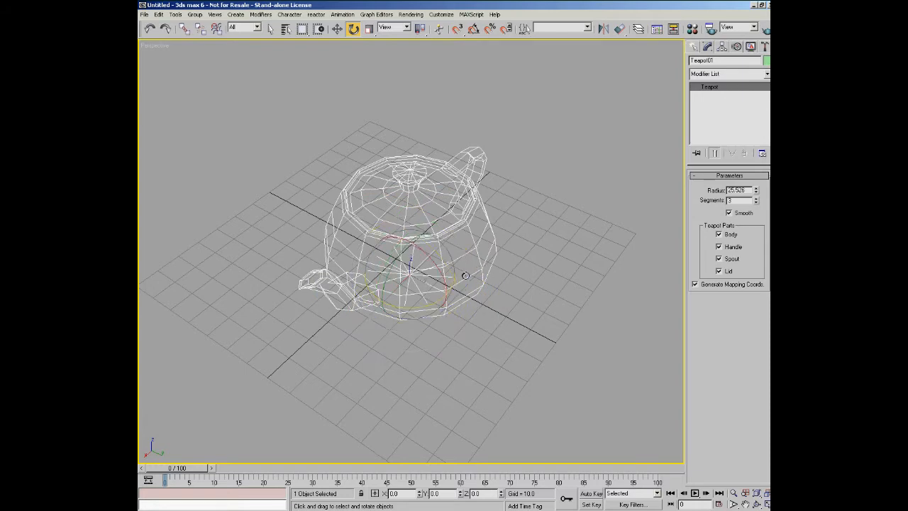
pyautogui.scroll(5, 461, 274)
pyautogui.keyDown('alt'); pyautogui.moveTo(454, 274); pyautogui.dragTo(457, 291, button='middle'); pyautogui.keyUp('alt')
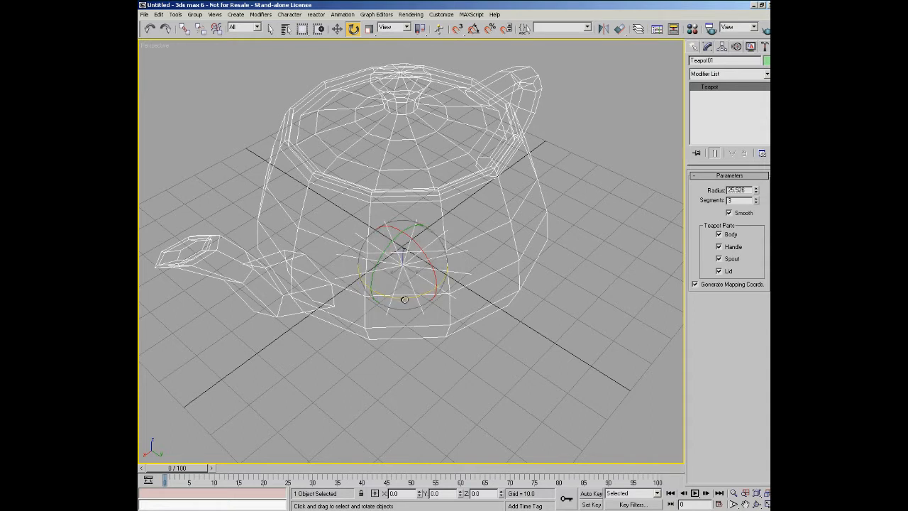
pyautogui.moveTo(405, 297)
pyautogui.mouseDown()
pyautogui.moveTo(320, 294)
pyautogui.moveTo(523, 300)
pyautogui.moveTo(340, 289)
pyautogui.moveTo(406, 293)
pyautogui.mouseUp()
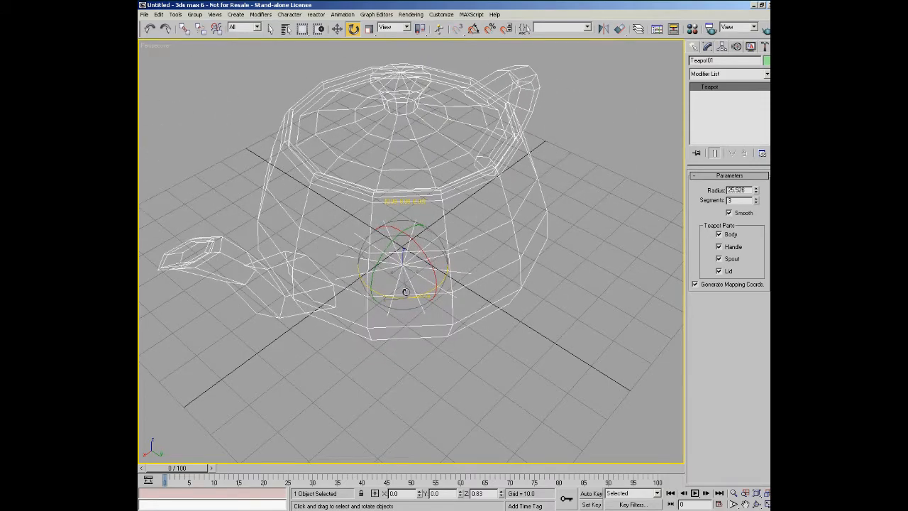
# Rotate the teapot freely inside the gizmo's sphere to about X -3.9, Y 3.8 and Z -2.5 degrees
pyautogui.moveTo(424, 261); pyautogui.dragTo(371, 272)
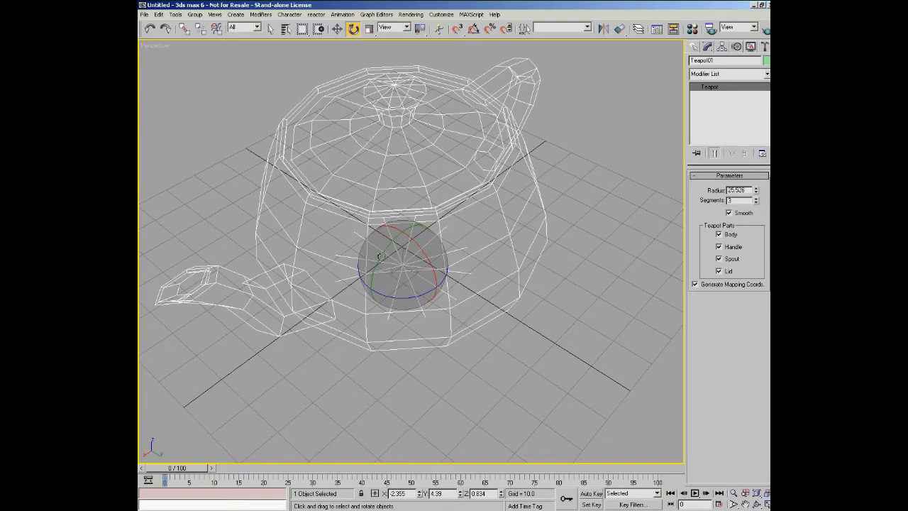
pyautogui.moveTo(404, 267); pyautogui.dragTo(466, 246)
pyautogui.moveTo(388, 207); pyautogui.dragTo(400, 251)
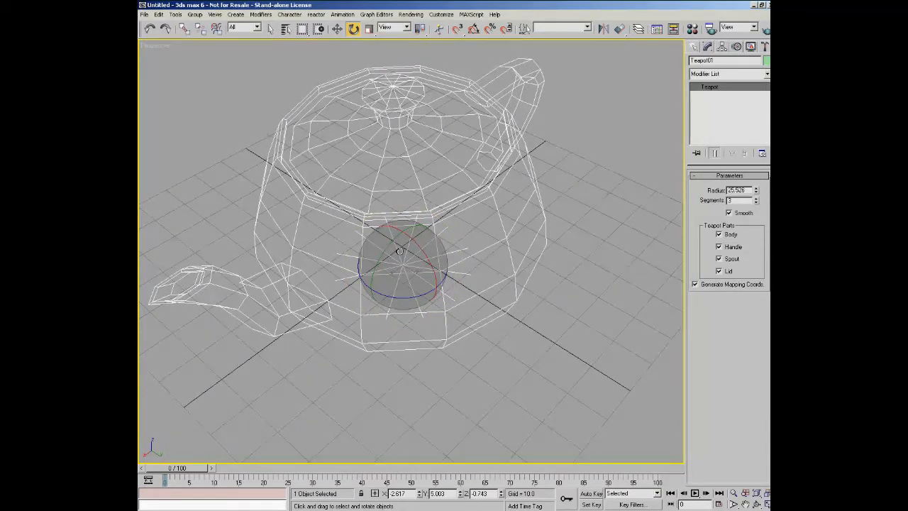
pyautogui.moveTo(422, 210); pyautogui.dragTo(442, 260)
# Scale the teapot non-uniformly along each single axis to about X 163.4, Y 98.5 and Z 90.7 percent
pyautogui.moveTo(425, 270)
pyautogui.keyDown('alt'); pyautogui.mouseDown(button='middle')
pyautogui.moveTo(476, 263)
pyautogui.moveTo(573, 207)
pyautogui.moveTo(460, 259)
pyautogui.moveTo(468, 241)
pyautogui.moveTo(544, 229)
pyautogui.moveTo(435, 262)
pyautogui.moveTo(493, 256)
pyautogui.moveTo(407, 251)
pyautogui.moveTo(389, 285)
pyautogui.moveTo(421, 249)
pyautogui.moveTo(498, 229)
pyautogui.moveTo(395, 276)
pyautogui.moveTo(354, 270)
pyautogui.moveTo(523, 251)
pyautogui.moveTo(387, 282)
pyautogui.moveTo(500, 241)
pyautogui.moveTo(489, 228)
pyautogui.moveTo(480, 244)
pyautogui.moveTo(421, 276)
pyautogui.mouseUp(button='middle'); pyautogui.keyUp('alt')
pyautogui.scroll(-2, 498, 228)
pyautogui.scroll(2, 396, 277)
pyautogui.scroll(-2, 421, 275)
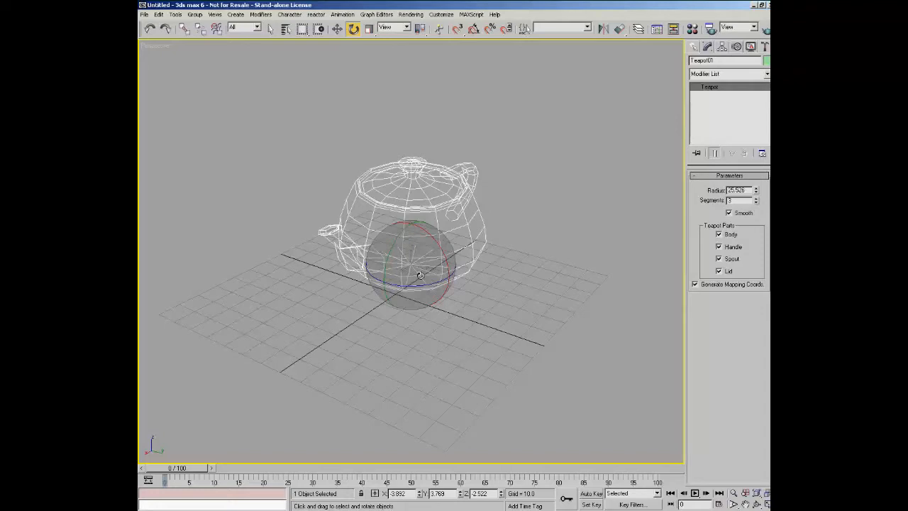
pyautogui.press('r')
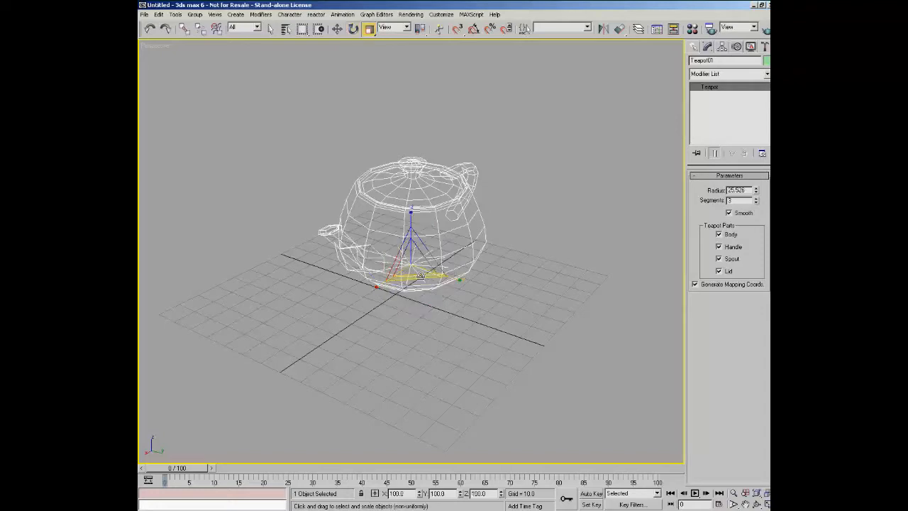
pyautogui.scroll(5, 420, 276)
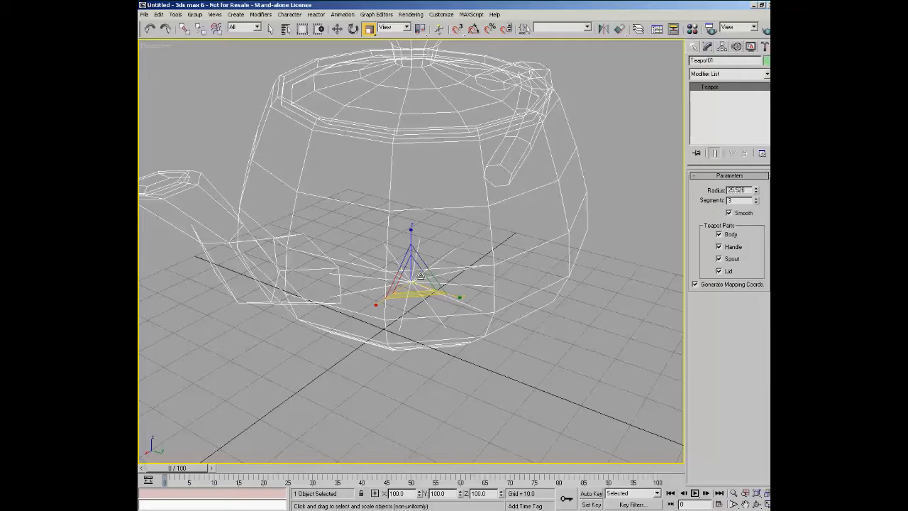
pyautogui.keyDown('alt'); pyautogui.moveTo(420, 275); pyautogui.dragTo(442, 265, button='middle'); pyautogui.keyUp('alt')
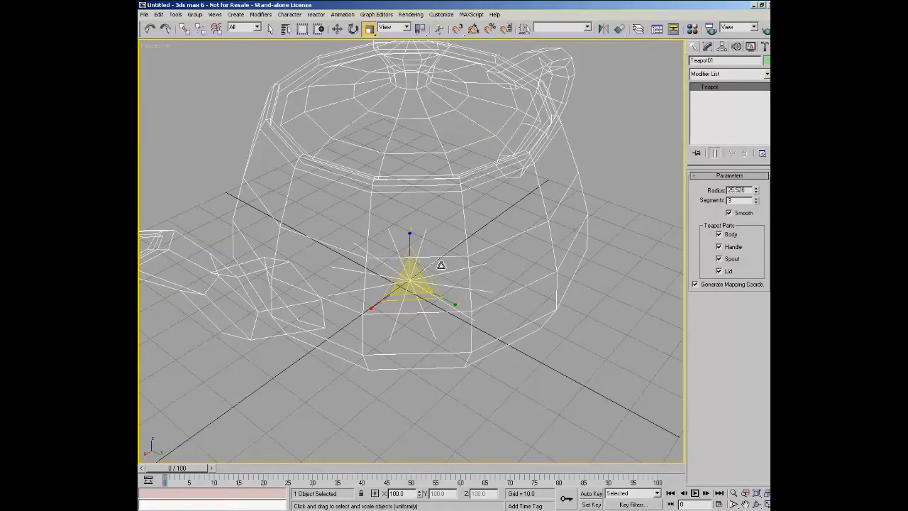
pyautogui.moveTo(411, 233)
pyautogui.mouseDown()
pyautogui.moveTo(417, 146)
pyautogui.moveTo(416, 273)
pyautogui.moveTo(416, 209)
pyautogui.moveTo(412, 238)
pyautogui.mouseUp()
pyautogui.moveTo(371, 309)
pyautogui.mouseDown()
pyautogui.moveTo(206, 440)
pyautogui.moveTo(364, 296)
pyautogui.moveTo(319, 342)
pyautogui.moveTo(397, 307)
pyautogui.moveTo(373, 323)
pyautogui.mouseUp()
pyautogui.moveTo(447, 310)
pyautogui.mouseDown()
pyautogui.moveTo(638, 405)
pyautogui.moveTo(444, 306)
pyautogui.moveTo(589, 375)
pyautogui.moveTo(456, 306)
pyautogui.moveTo(462, 310)
pyautogui.mouseUp()
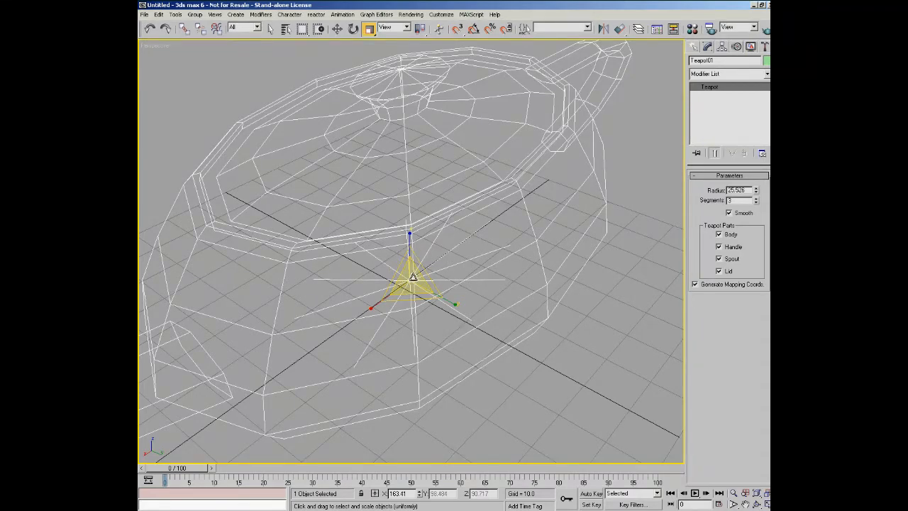
# Scale the teapot down uniformly to about X 91.1, Y 54.9 and Z 50.6 percent
pyautogui.moveTo(412, 278); pyautogui.dragTo(401, 320)
pyautogui.keyDown('alt'); pyautogui.moveTo(394, 289); pyautogui.dragTo(409, 300, button='middle'); pyautogui.keyUp('alt')
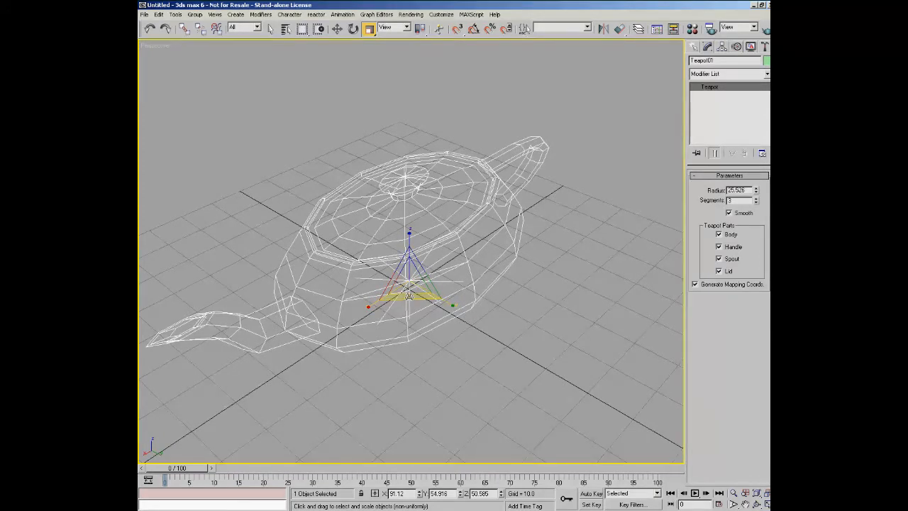
# Scale the teapot up within the XY and YZ planes to about X 93.5, Y 67.2 and Z 60.3 percent
pyautogui.moveTo(409, 295)
pyautogui.mouseDown()
pyautogui.moveTo(427, 377)
pyautogui.moveTo(415, 298)
pyautogui.moveTo(426, 369)
pyautogui.moveTo(422, 295)
pyautogui.moveTo(429, 398)
pyautogui.moveTo(427, 296)
pyautogui.mouseUp()
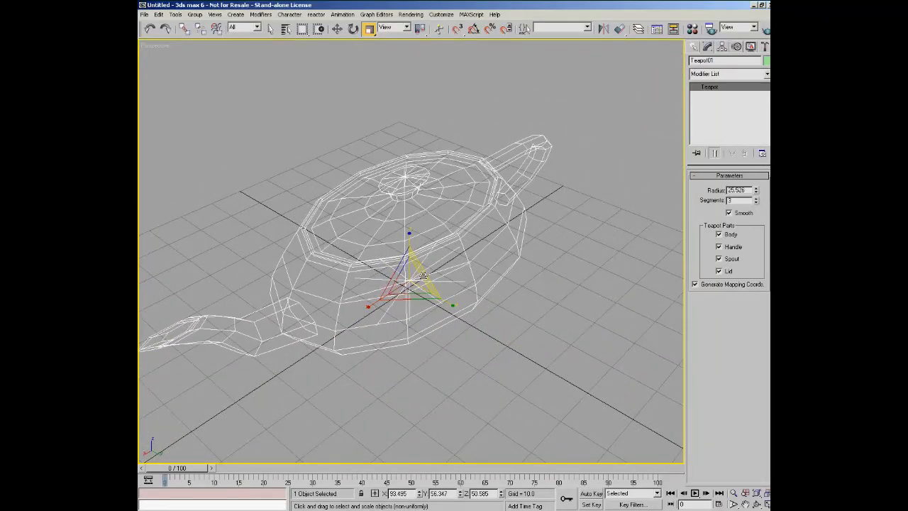
pyautogui.moveTo(423, 274); pyautogui.dragTo(445, 241)
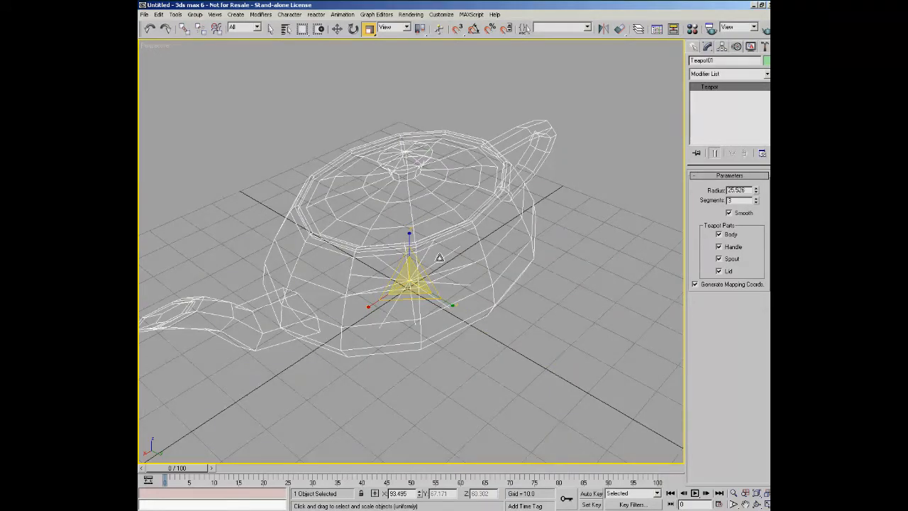
pyautogui.moveTo(500, 279)
pyautogui.keyDown('alt'); pyautogui.mouseDown(button='middle')
pyautogui.moveTo(628, 275)
pyautogui.moveTo(600, 288)
pyautogui.moveTo(481, 285)
pyautogui.moveTo(491, 273)
pyautogui.mouseUp(button='middle'); pyautogui.keyUp('alt')
pyautogui.scroll(-3, 426, 273)
pyautogui.scroll(3, 428, 289)
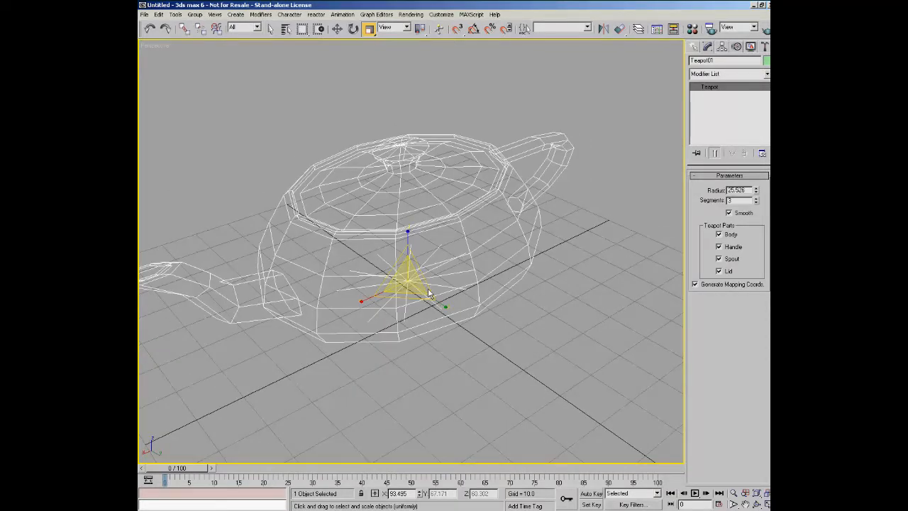